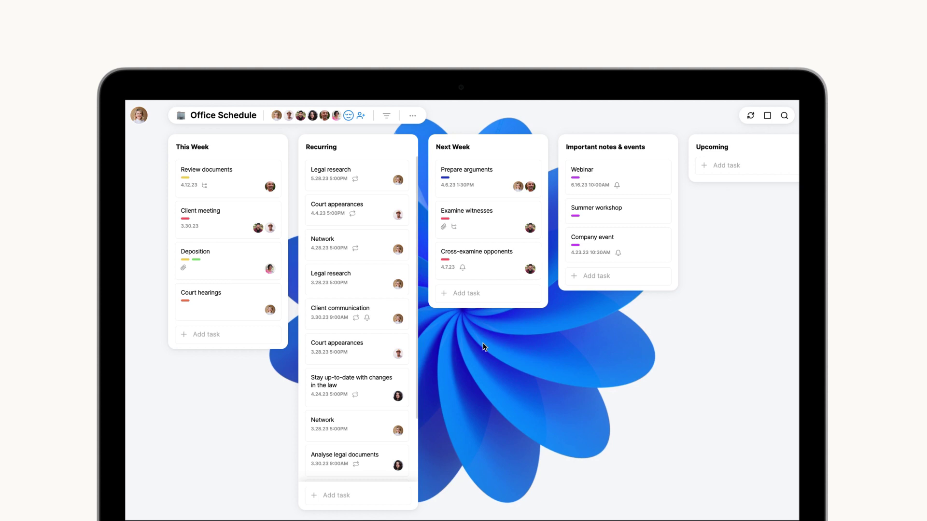
# Give Court hearings a due date of March 30, 2023 with due time 11:00 AM.
pyautogui.click(244, 306)
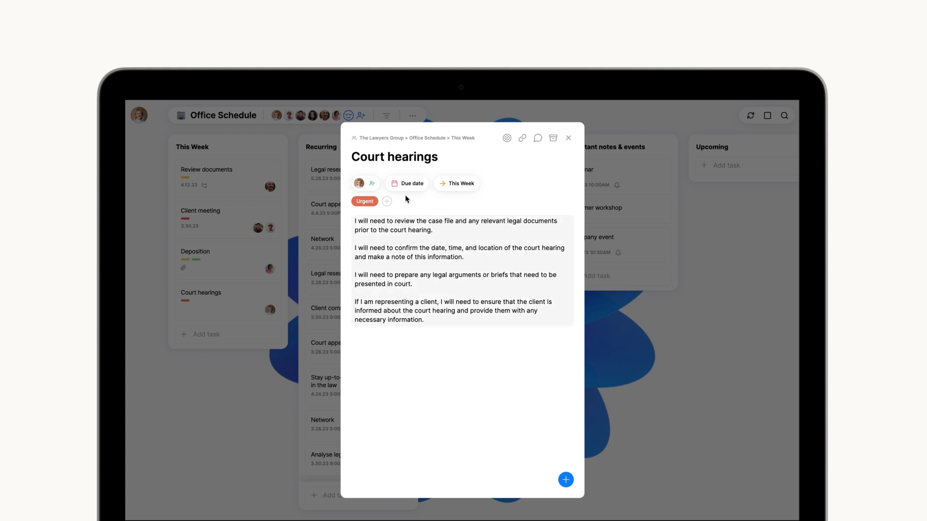
pyautogui.click(416, 184)
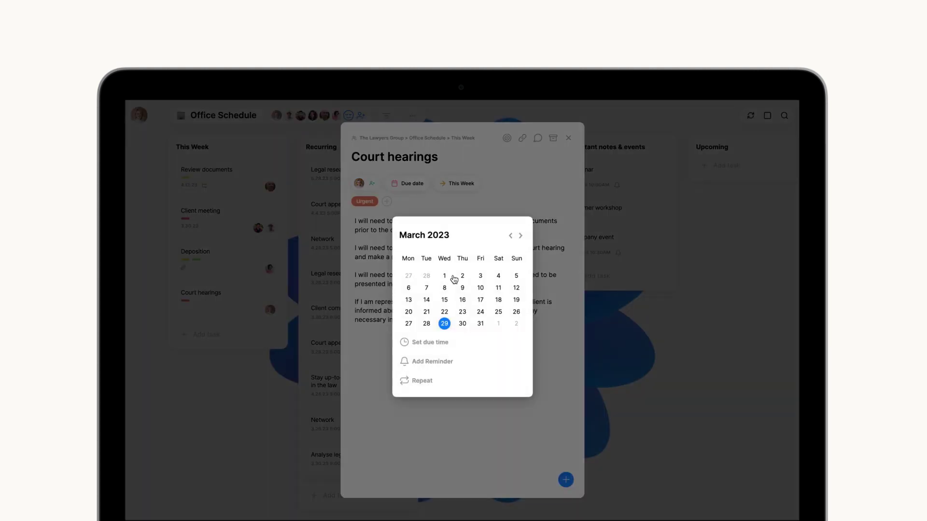
pyautogui.click(461, 325)
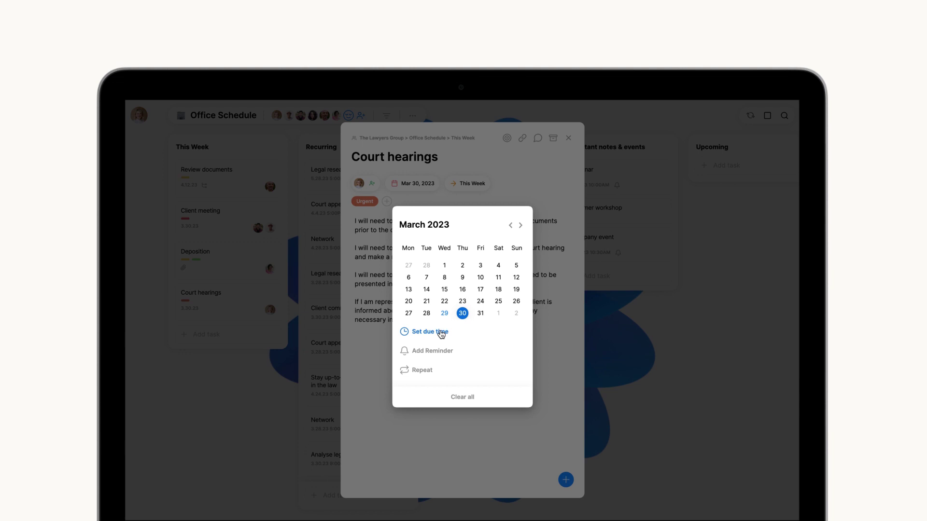
pyautogui.click(441, 333)
pyautogui.scroll(-2, 451, 362)
pyautogui.scroll(-2, 454, 373)
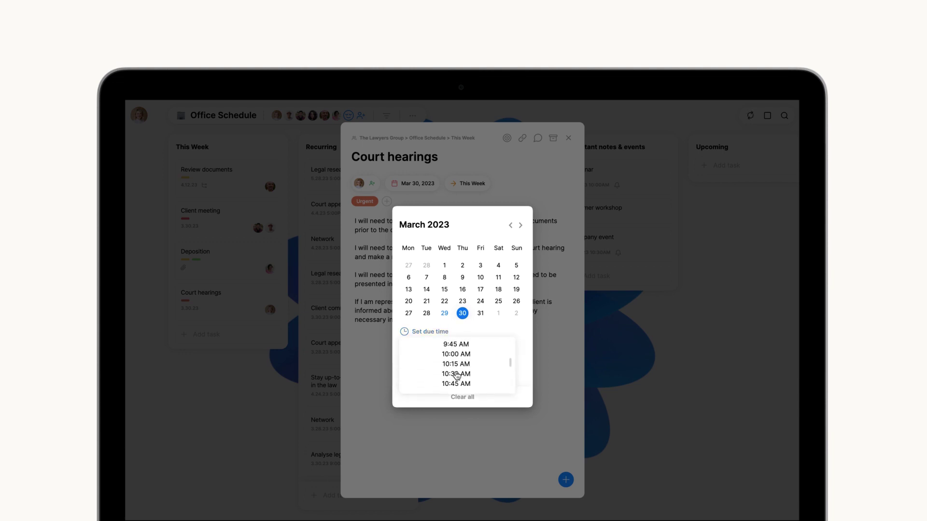
pyautogui.scroll(-2, 456, 376)
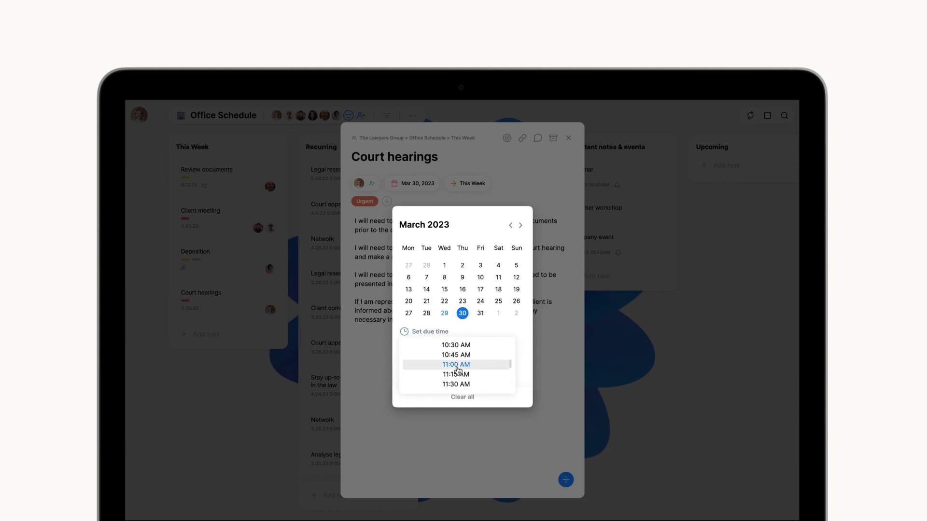
pyautogui.click(458, 371)
pyautogui.click(550, 401)
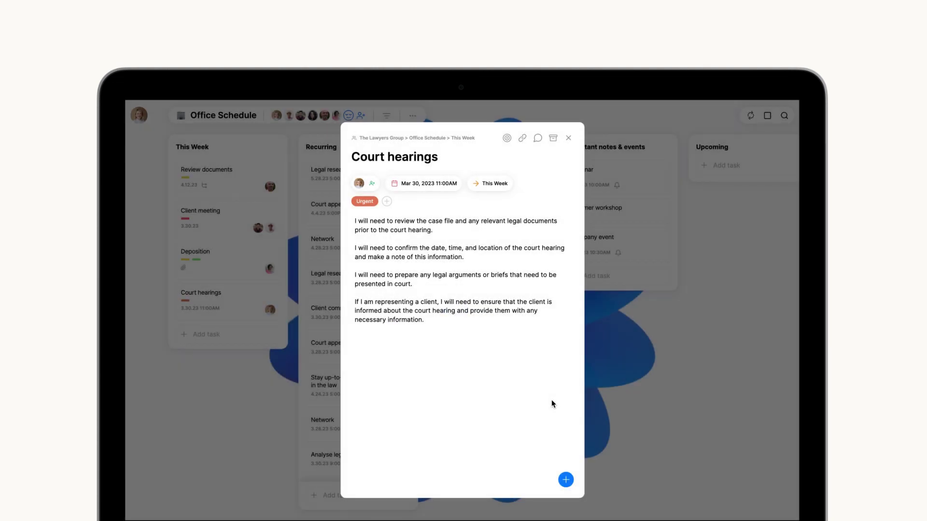
# Close Court hearings and give Client meeting an On time reminder at its 9:00 AM due time.
pyautogui.click(632, 410)
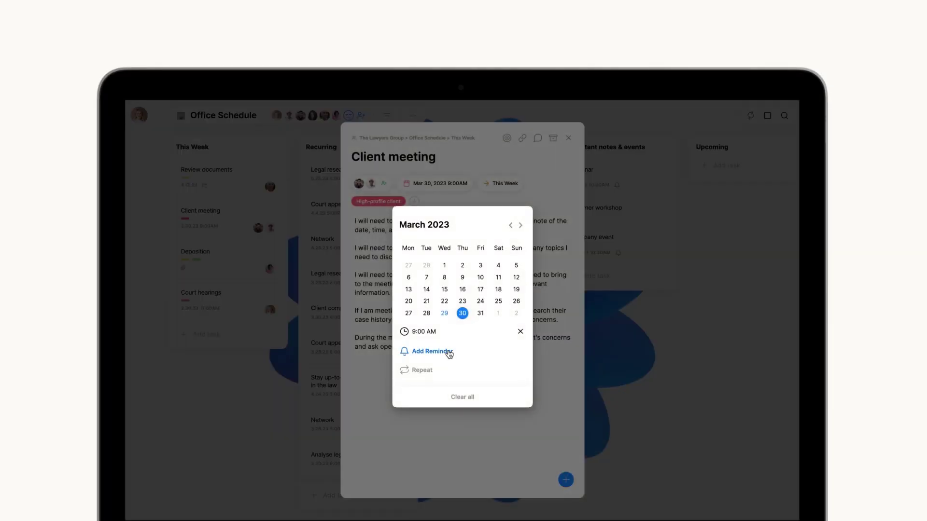
pyautogui.click(449, 354)
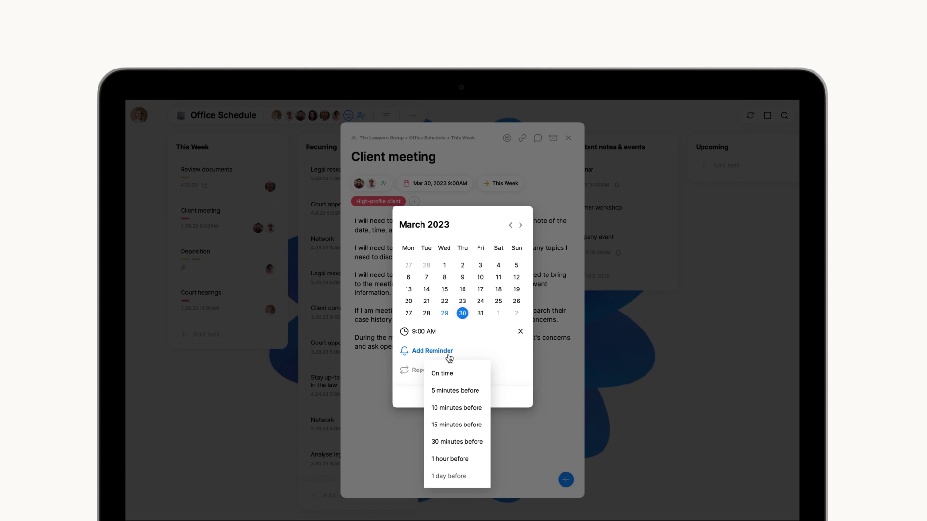
pyautogui.click(450, 373)
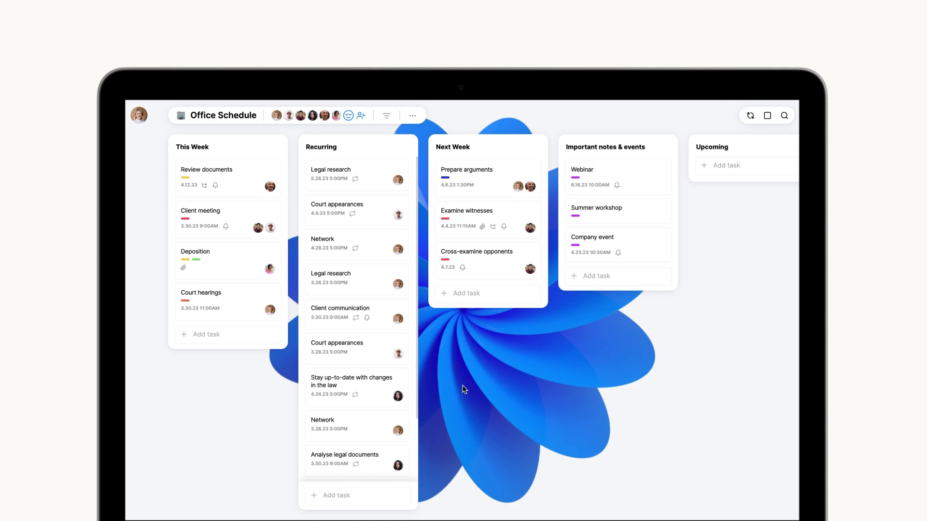
pyautogui.scroll(-1, 371, 404)
pyautogui.scroll(-2, 371, 405)
# Set Billing and timekeeping due April 5, 2023.
pyautogui.click(397, 412)
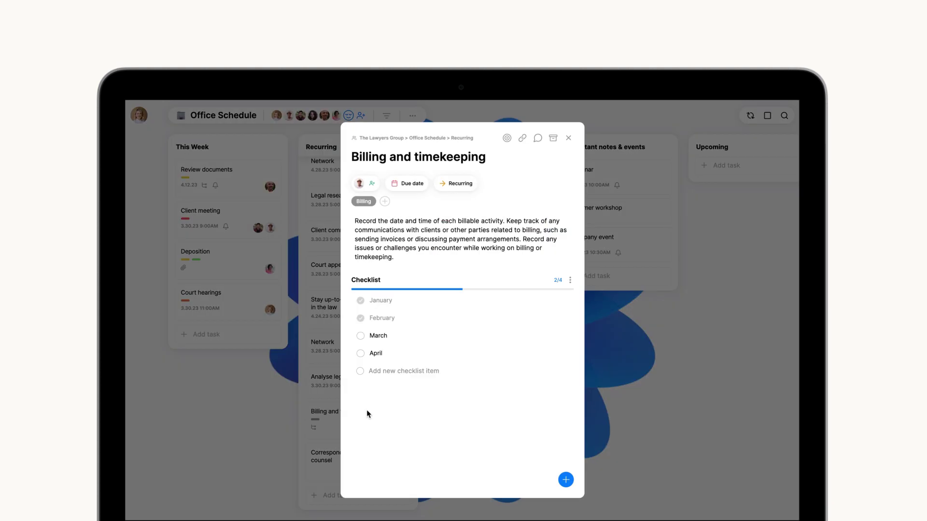
pyautogui.click(407, 193)
pyautogui.click(515, 236)
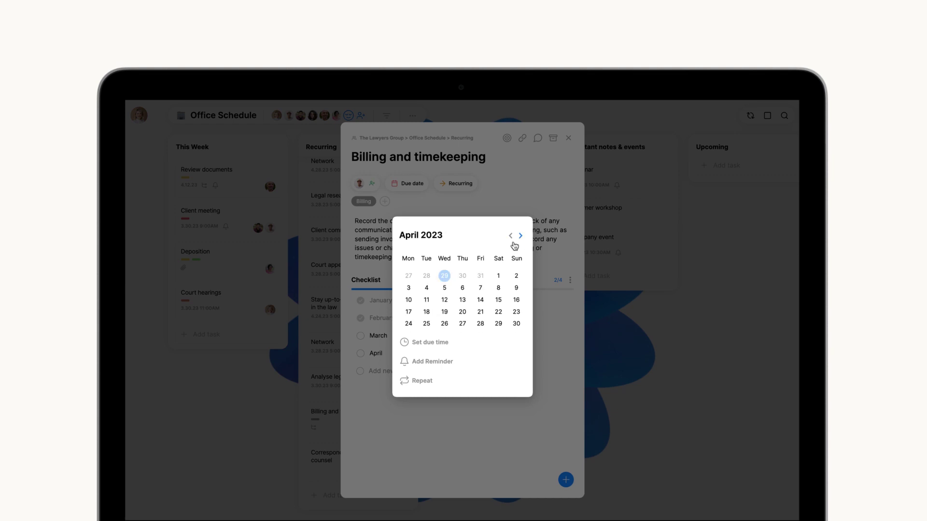
pyautogui.click(445, 288)
# Make it repeat monthly every 2 months, ending after 5 occurrences instead of never.
pyautogui.click(423, 371)
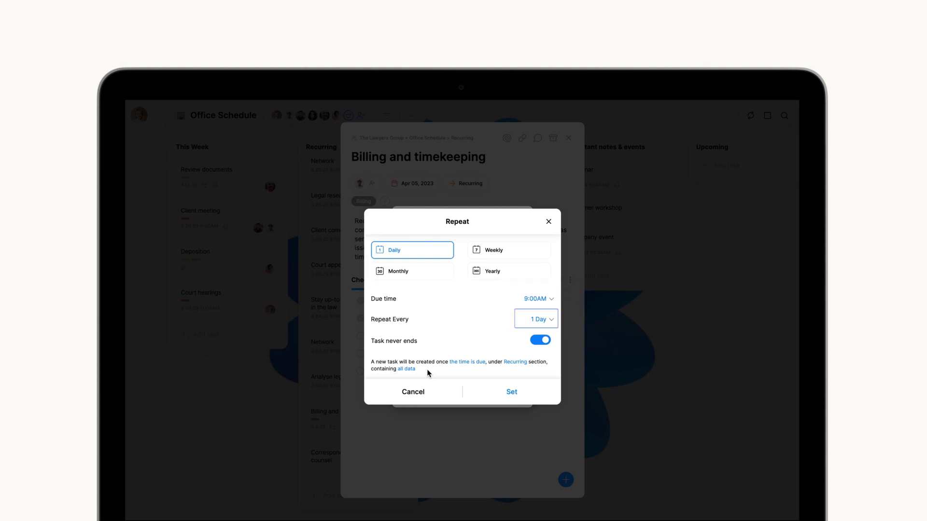
pyautogui.click(427, 273)
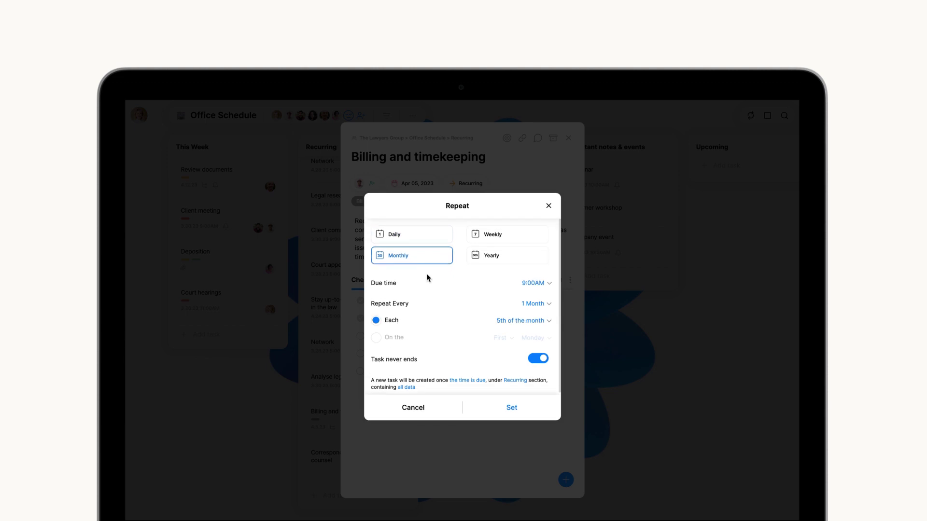
pyautogui.click(550, 305)
pyautogui.click(553, 317)
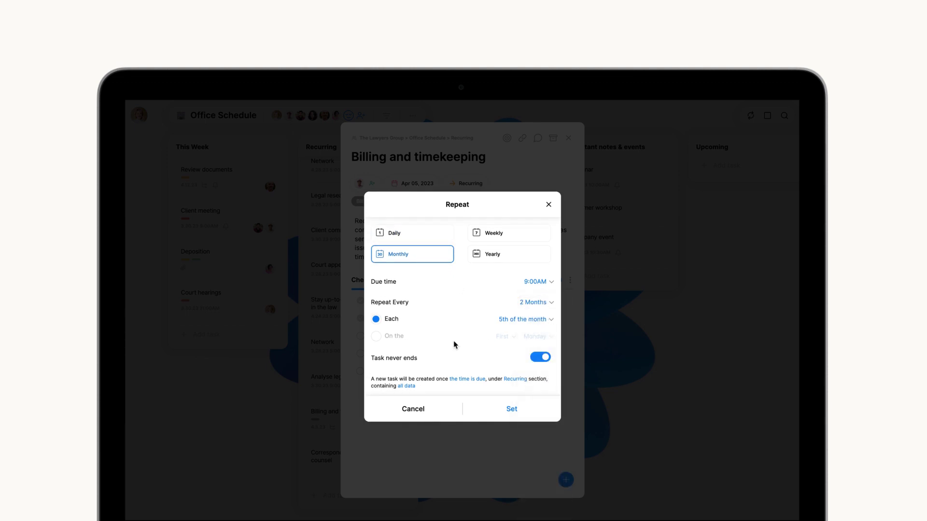
pyautogui.click(542, 358)
pyautogui.click(377, 379)
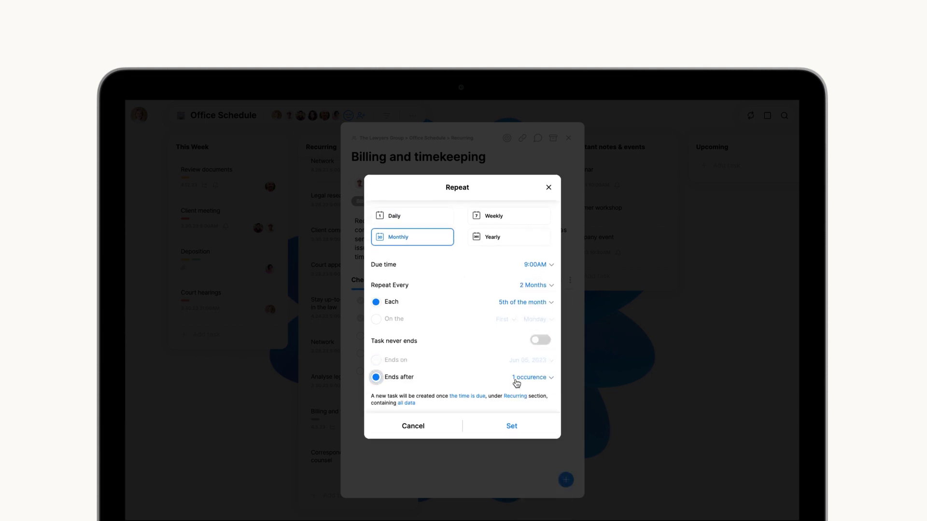
pyautogui.click(527, 377)
pyautogui.click(535, 422)
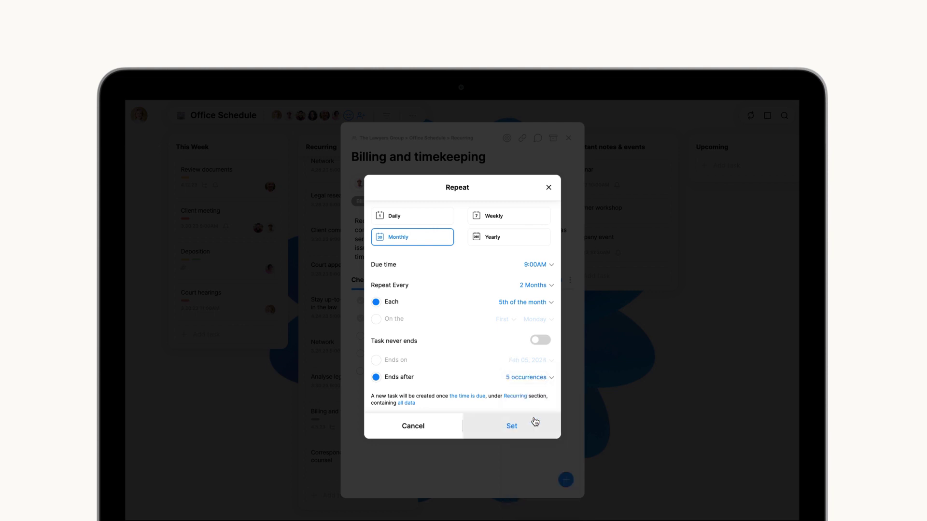
# Have new copies created when archived, under Upcoming with All data, and save the repeat.
pyautogui.click(469, 400)
pyautogui.click(547, 376)
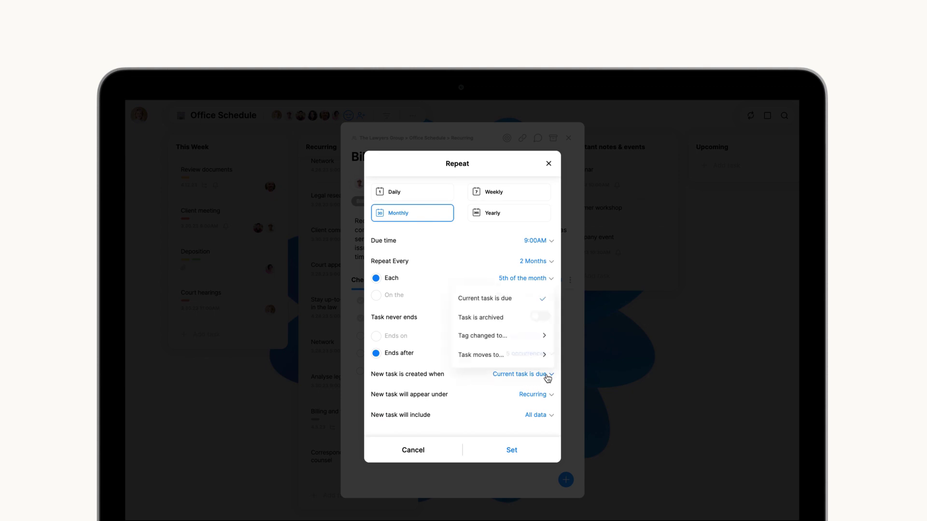
pyautogui.click(525, 319)
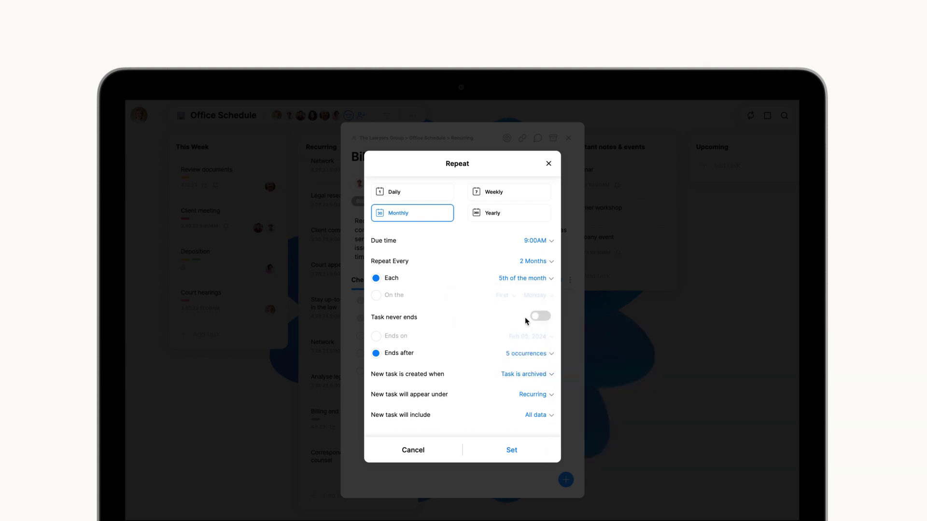
pyautogui.click(543, 399)
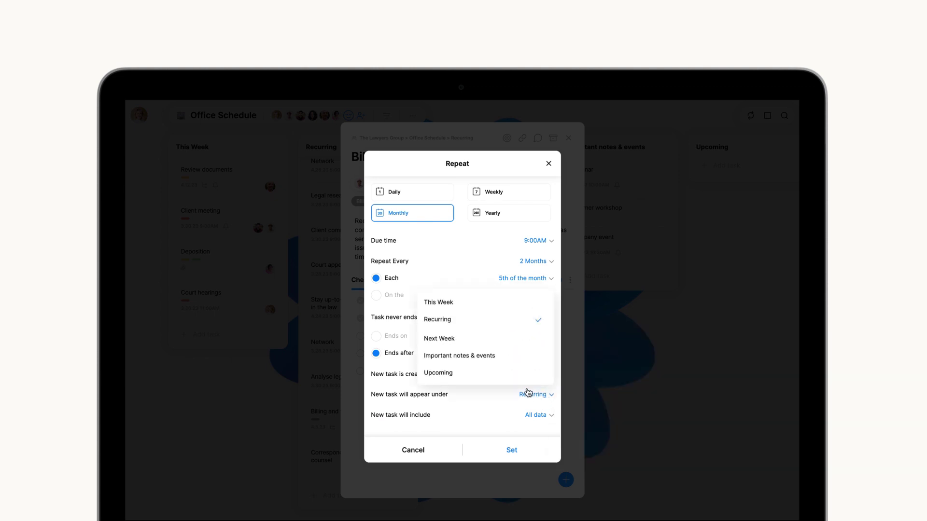
pyautogui.click(513, 375)
pyautogui.click(545, 417)
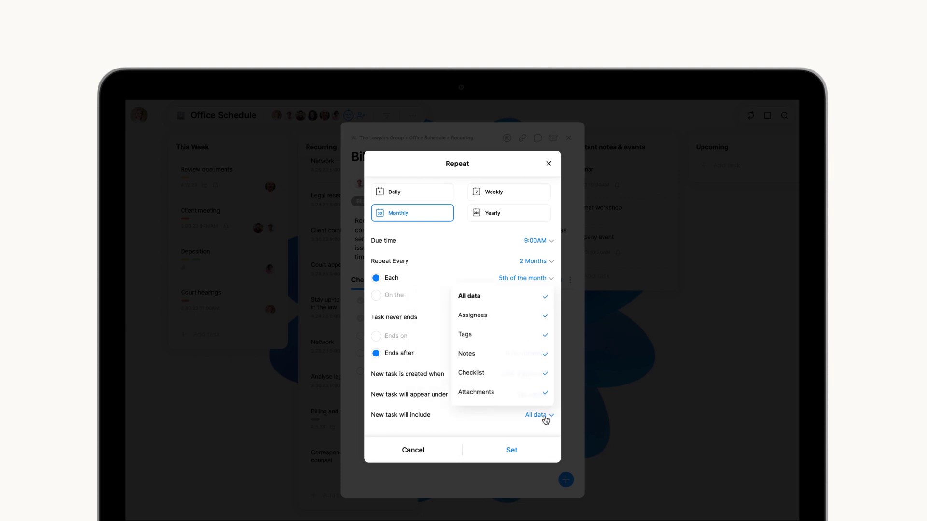
pyautogui.click(545, 299)
pyautogui.click(545, 300)
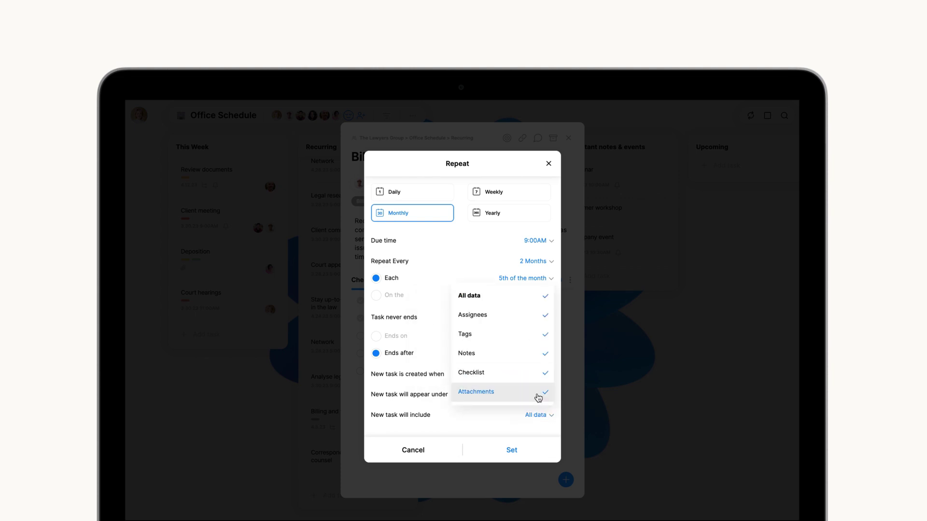
pyautogui.click(512, 450)
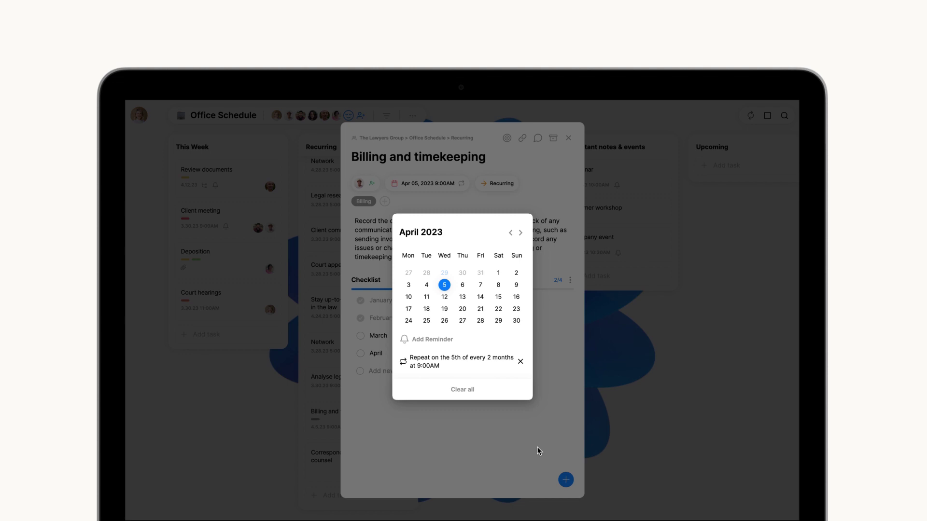